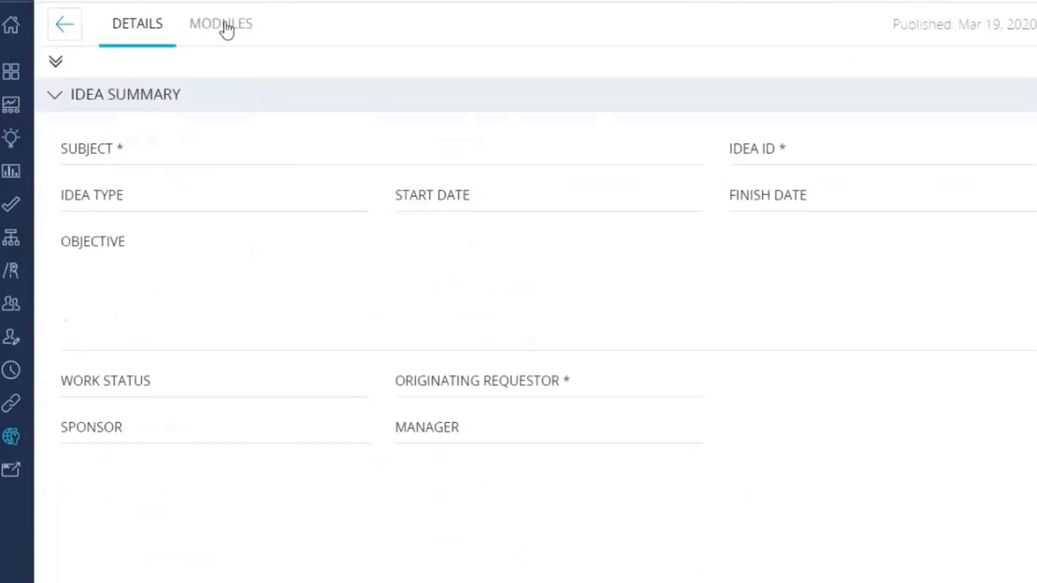
Check which modules are assigned to the open idea blueprint and to the Idea Default blueprint.
click(226, 26)
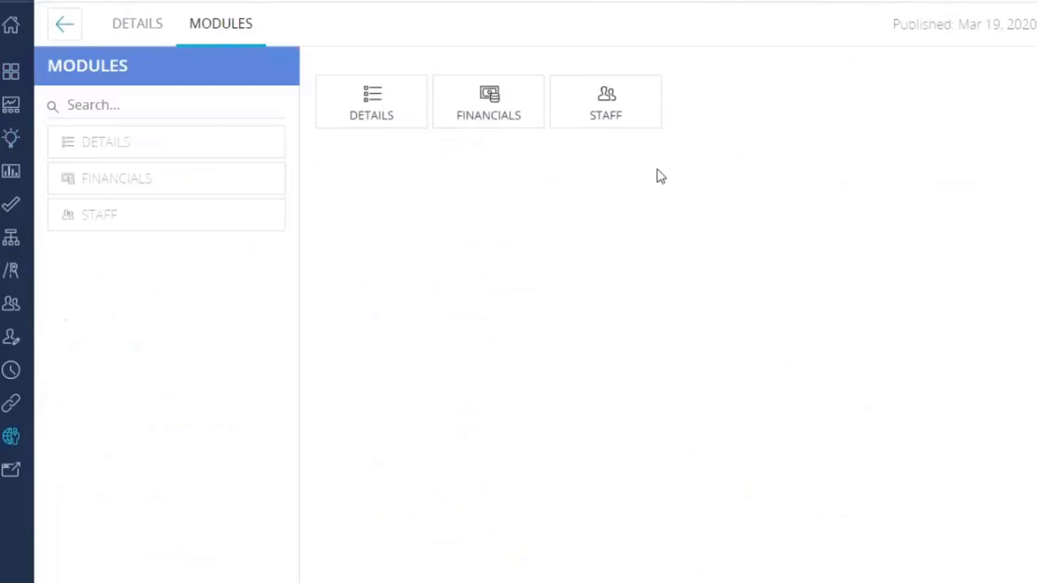
click(67, 27)
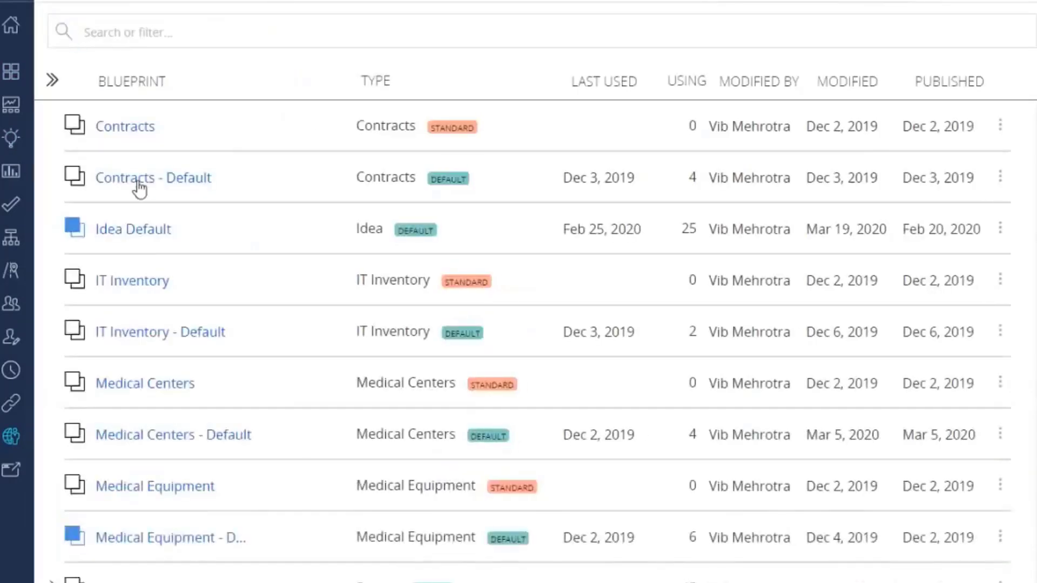
scroll(246, 539, down, 2)
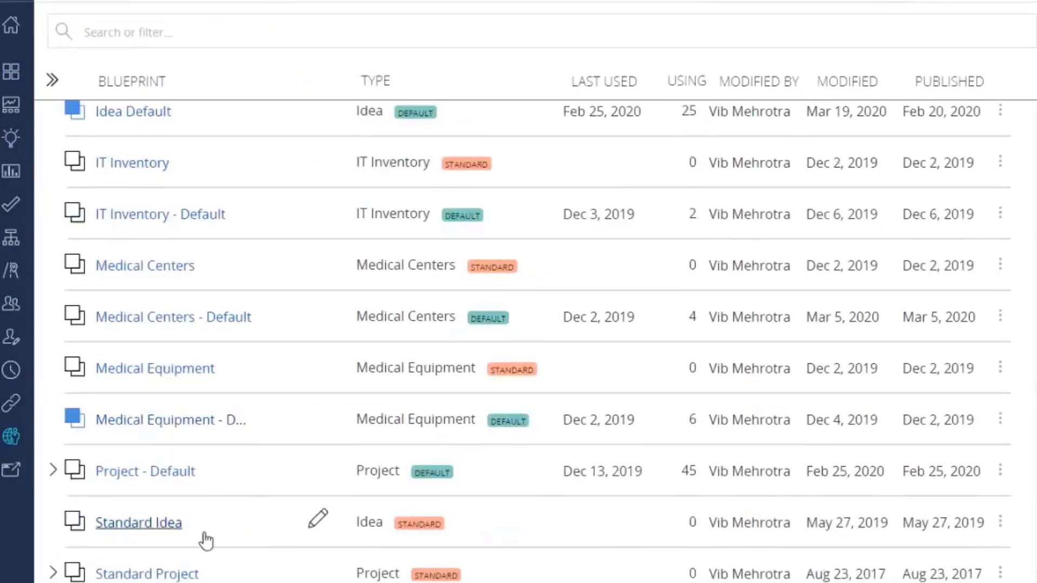
click(128, 113)
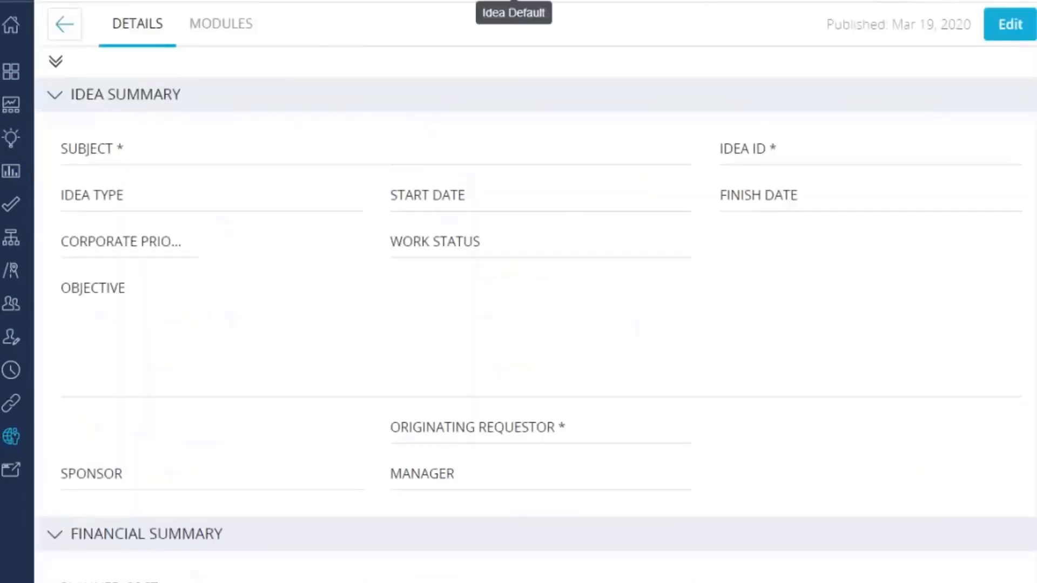
click(232, 32)
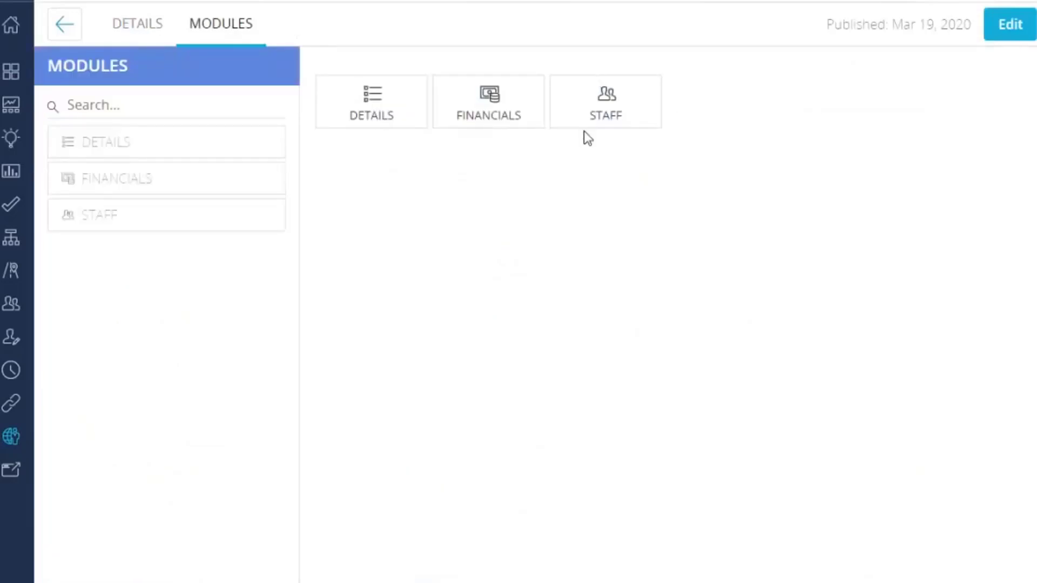
Open the Idea Default blueprint's modules for editing to inspect the layout, and return to the blueprint list.
click(1012, 32)
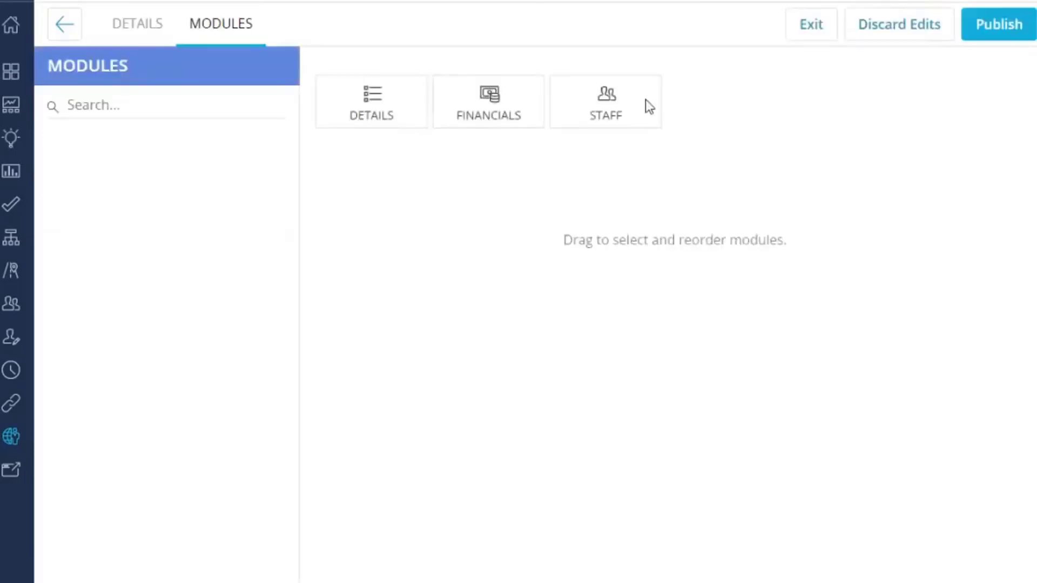
mouse_move(659, 79)
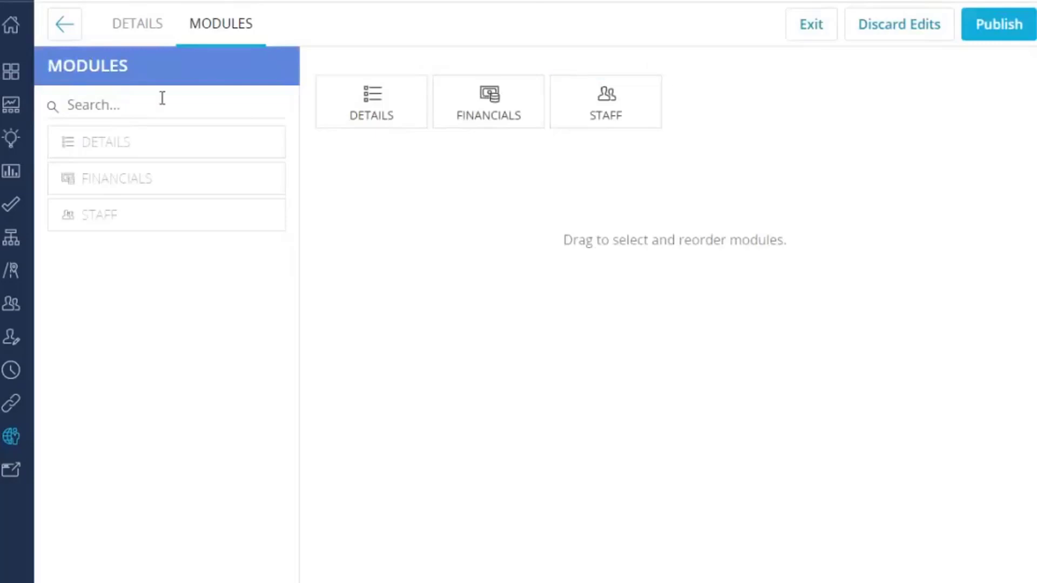
click(70, 28)
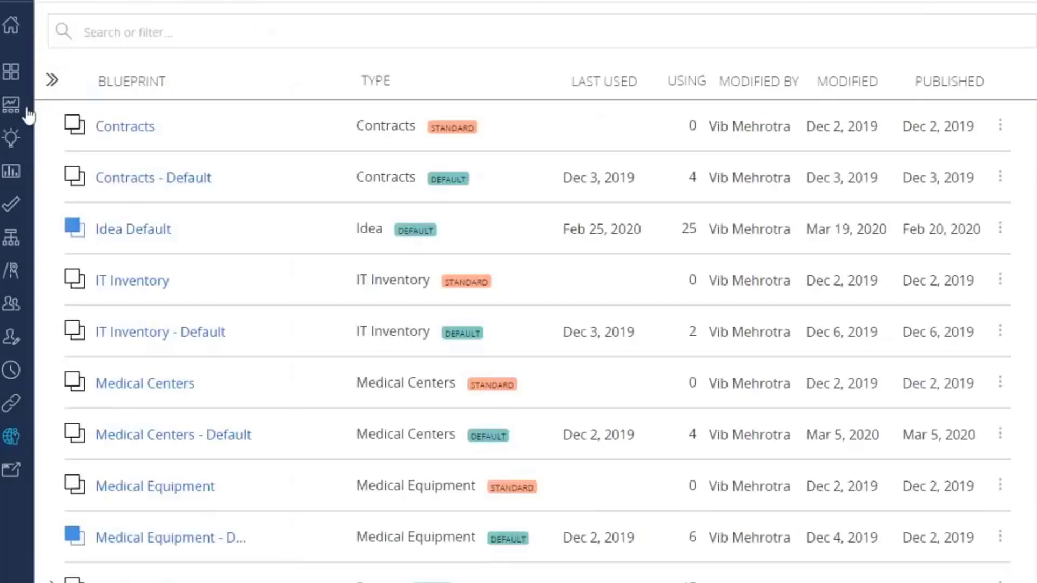
Open the staff list of the idea "New ambulance for New York center".
click(11, 142)
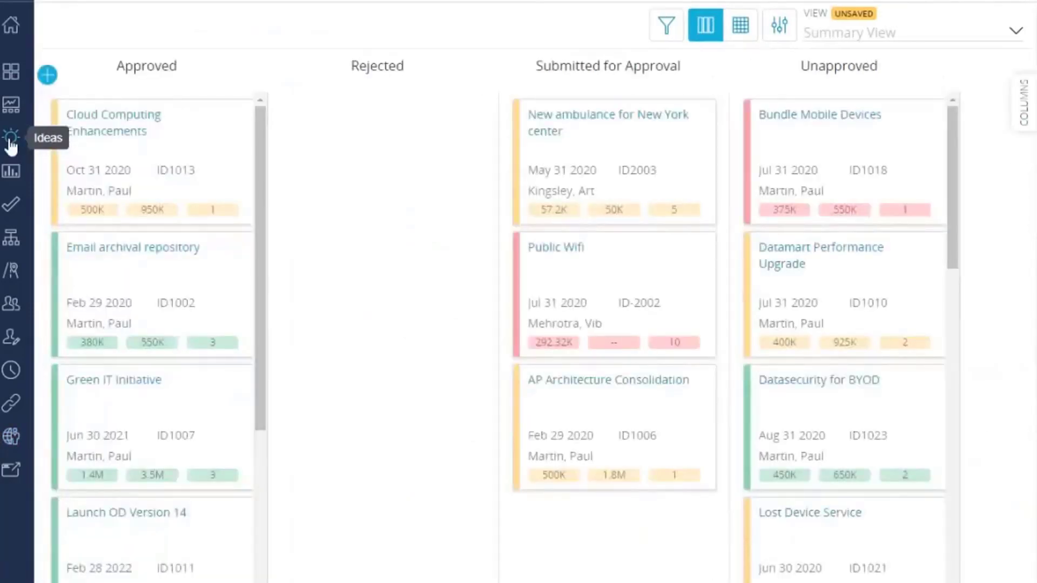
click(628, 125)
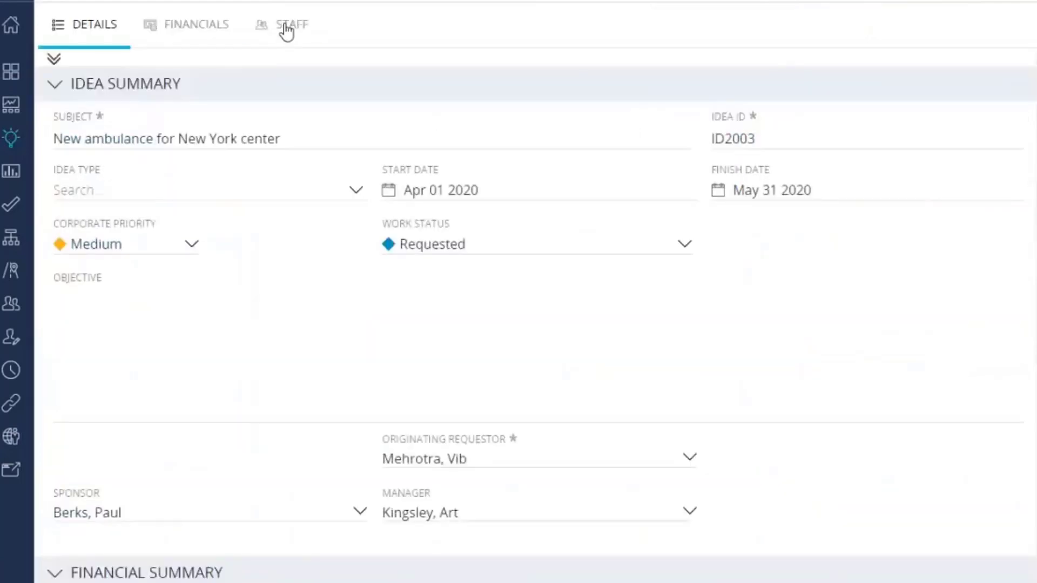
click(286, 27)
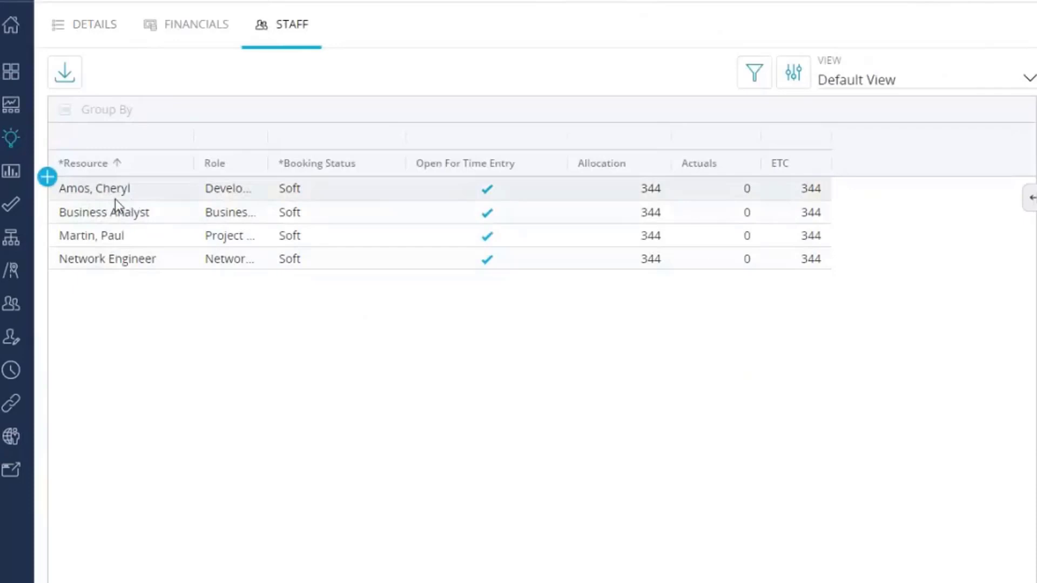
Add the New York Nurses team as a resource to the idea's staff list.
click(47, 177)
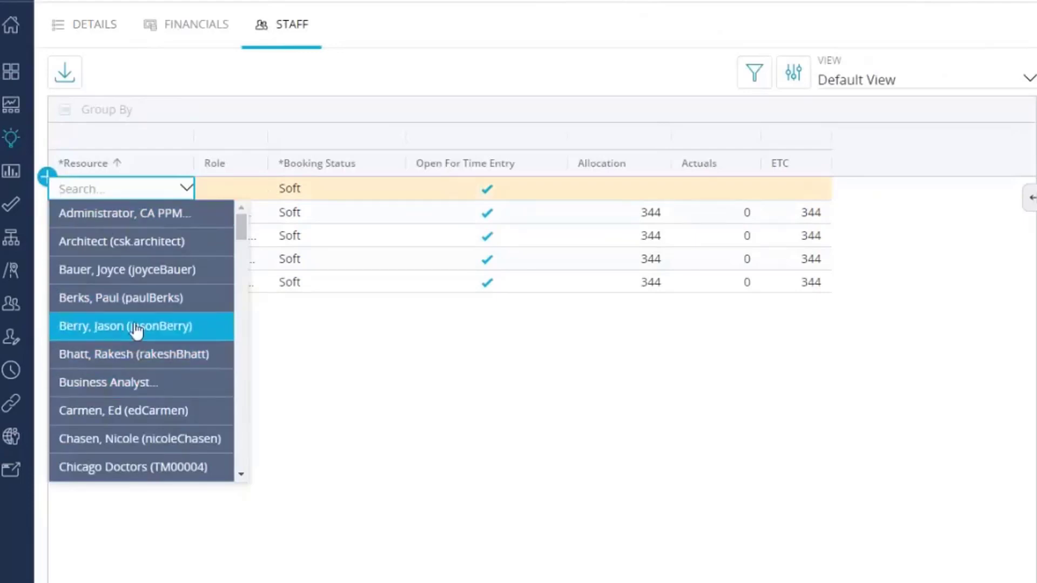
text(nur)
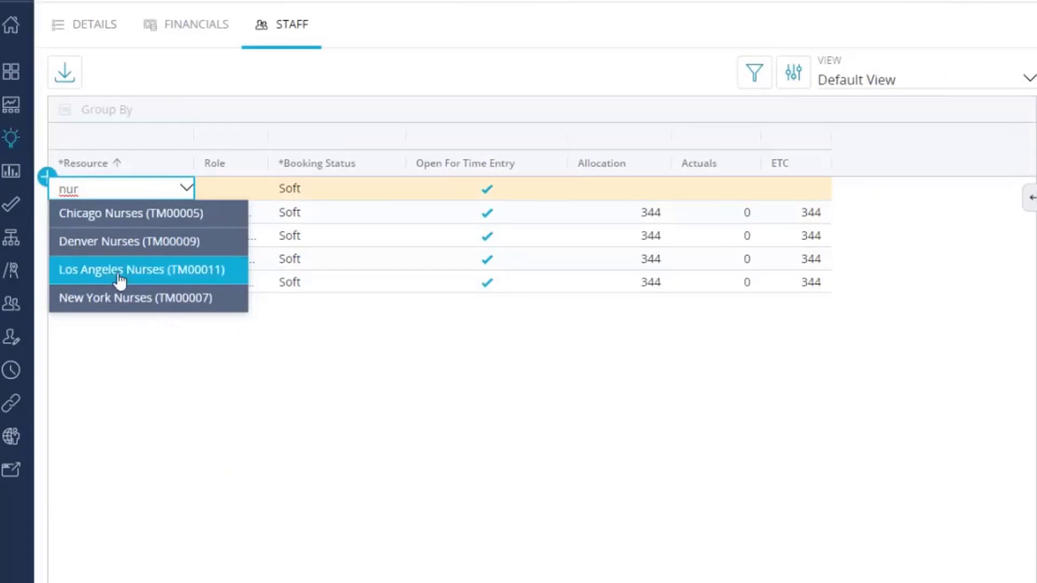
click(117, 303)
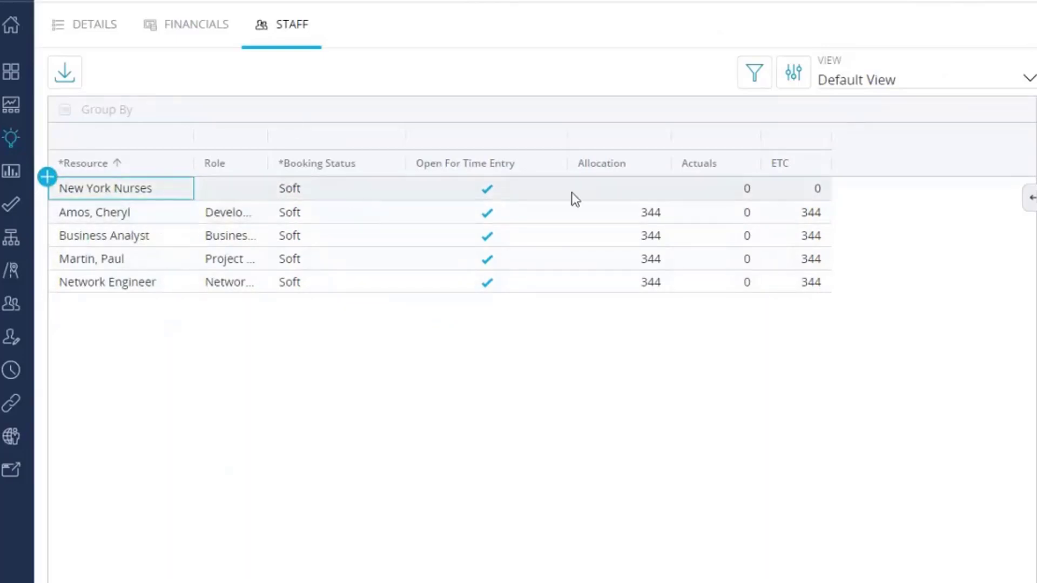
click(622, 189)
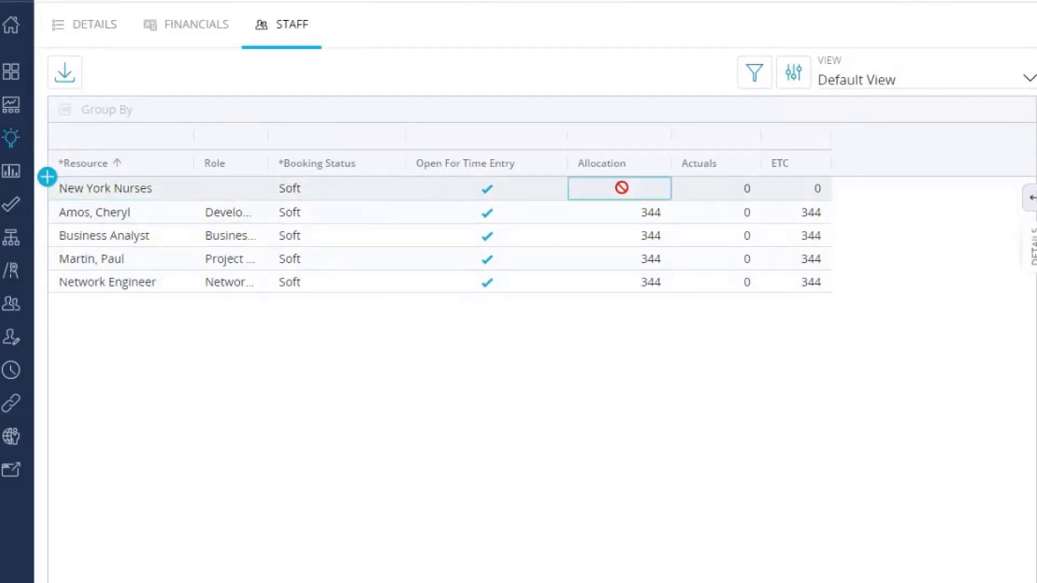
click(648, 215)
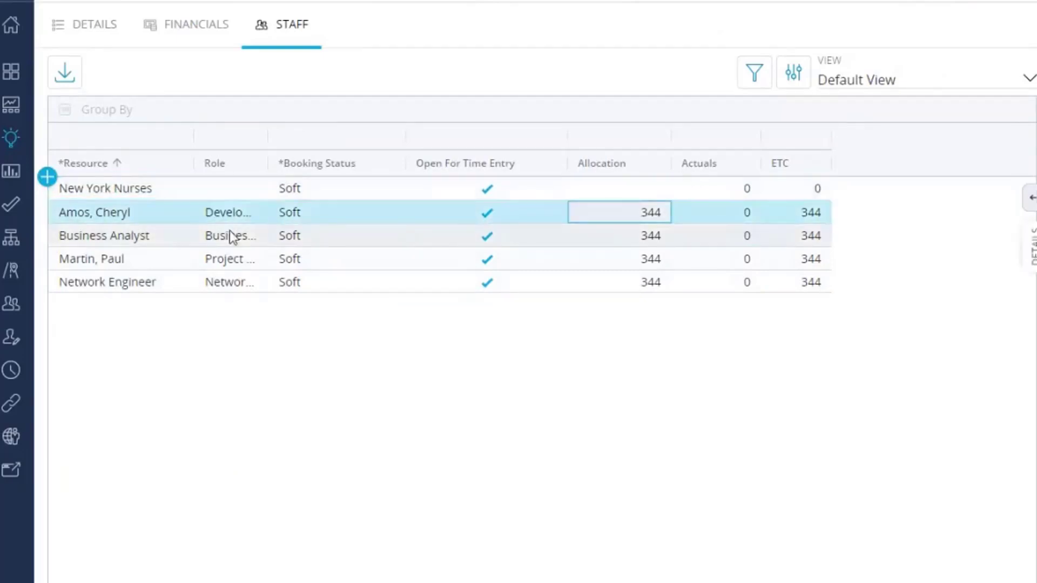
Search the replacement resources for the Business Analyst row with "busi" and leave the selection without choosing one.
click(135, 242)
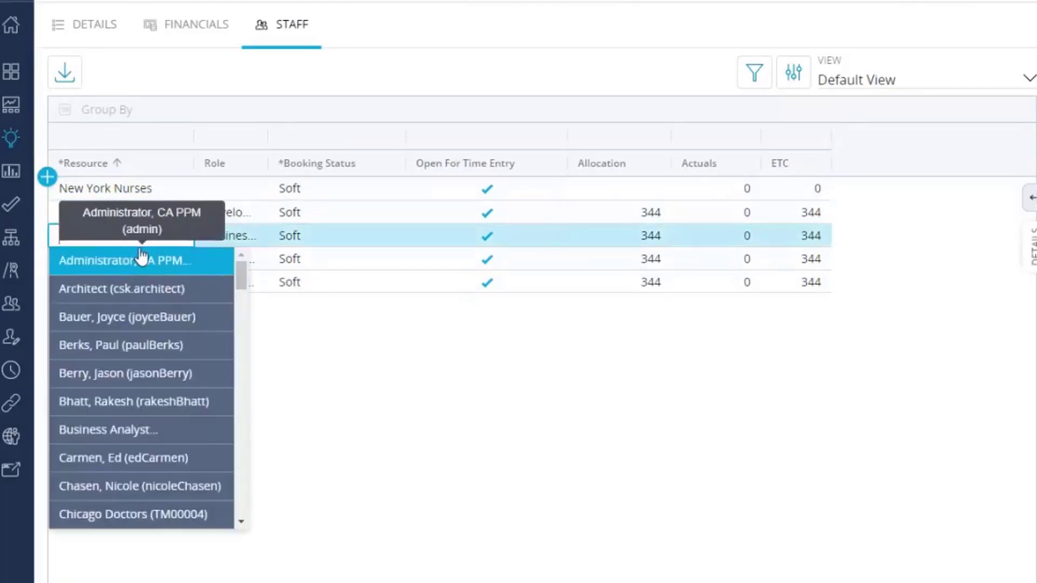
text(busein)
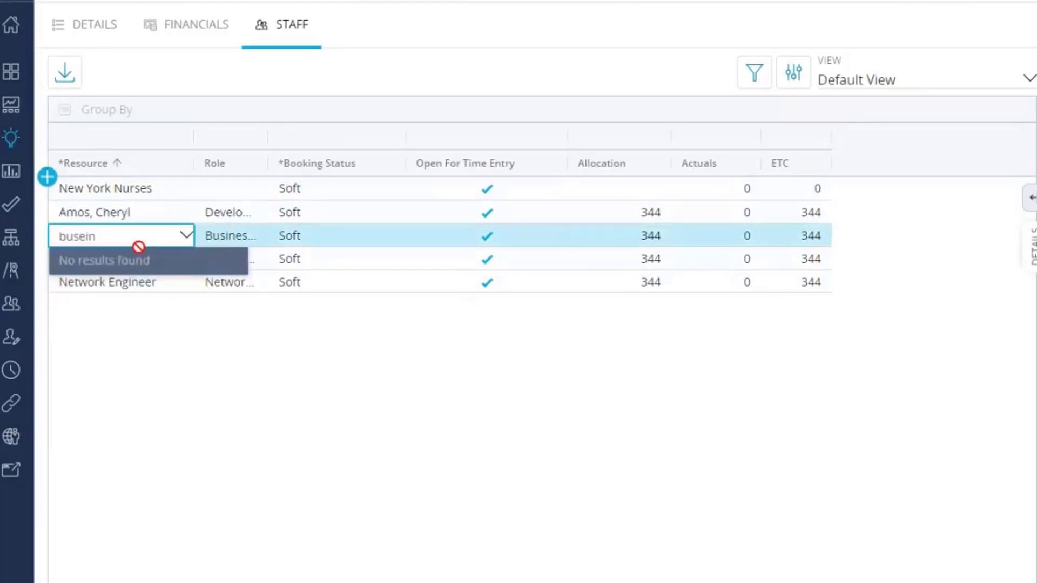
key(BackSpace)
key(BackSpace)
key(BackSpace)
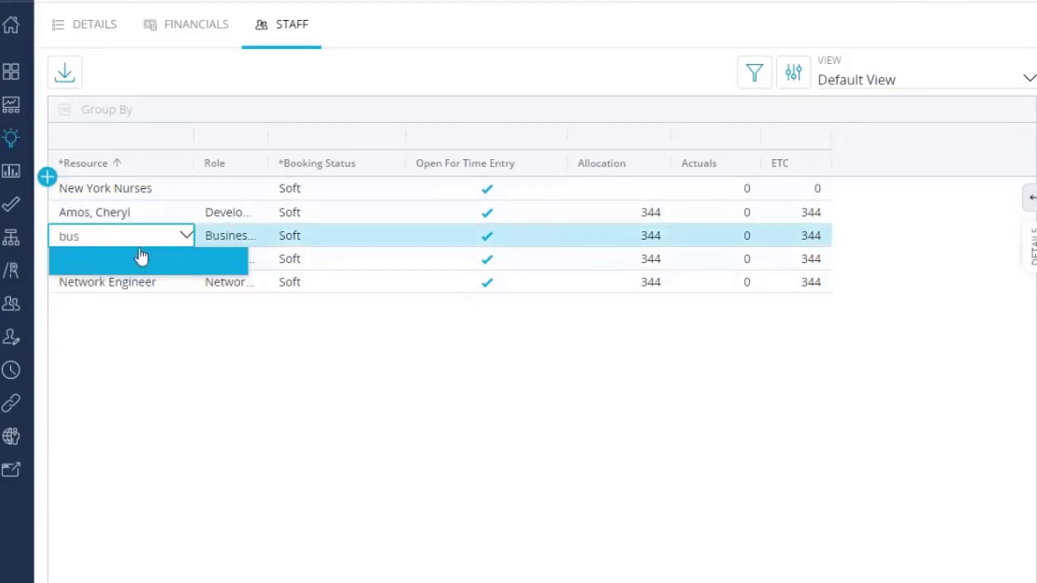
text(sness)
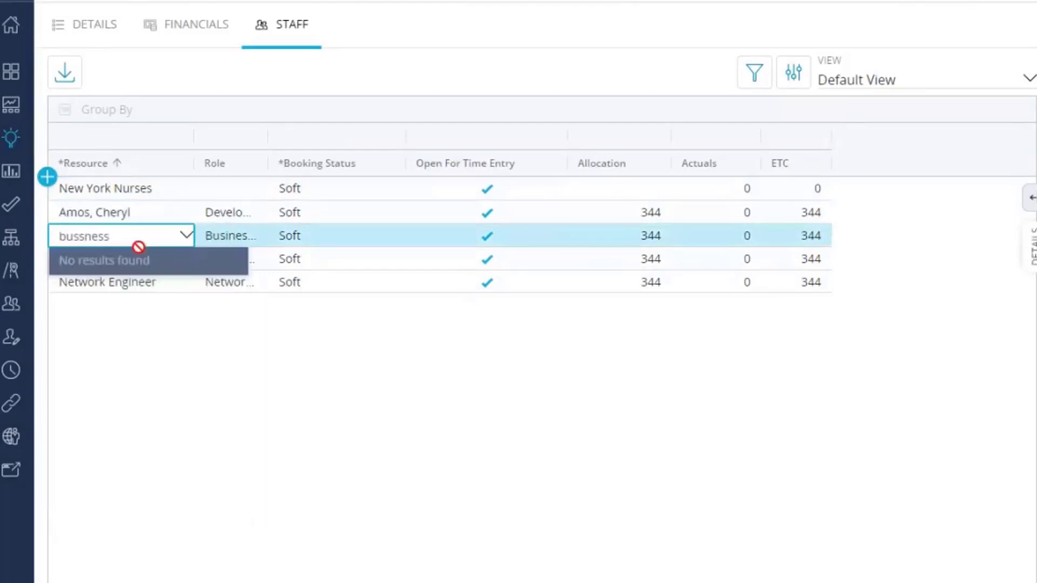
click(85, 238)
key(Delete)
key(Delete)
key(Delete)
key(Delete)
key(BackSpace)
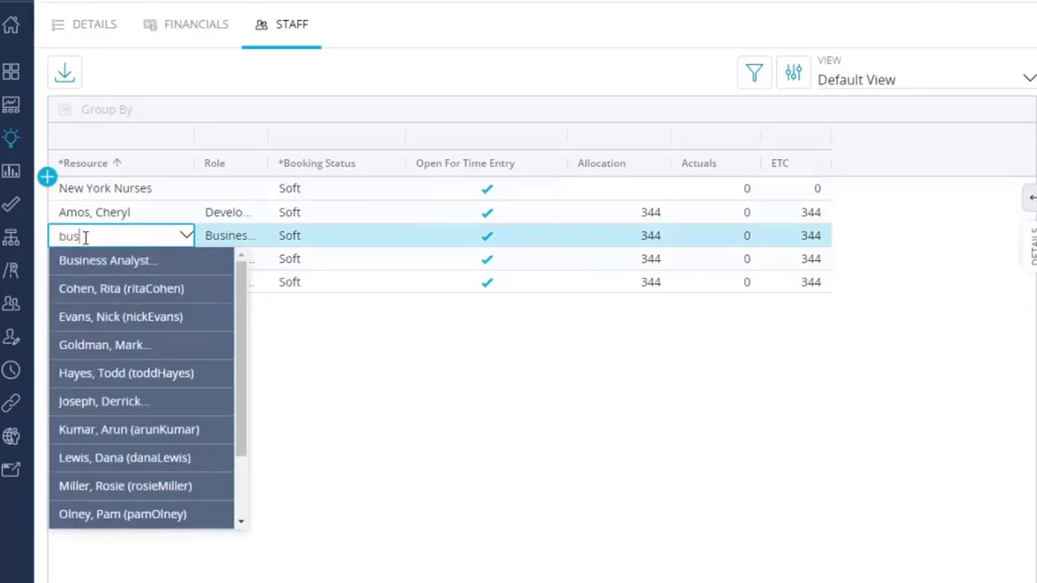
text(i)
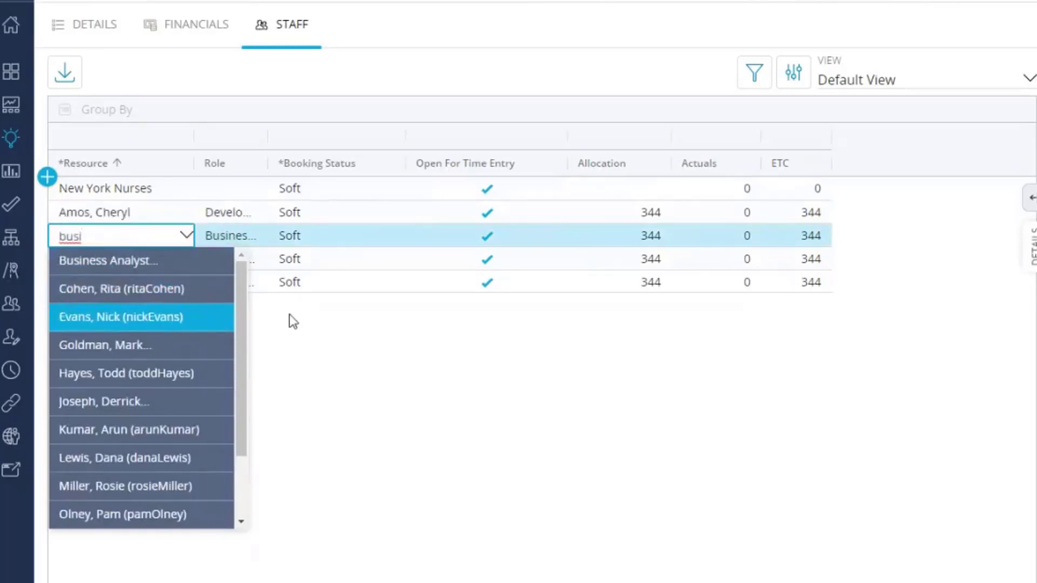
click(392, 359)
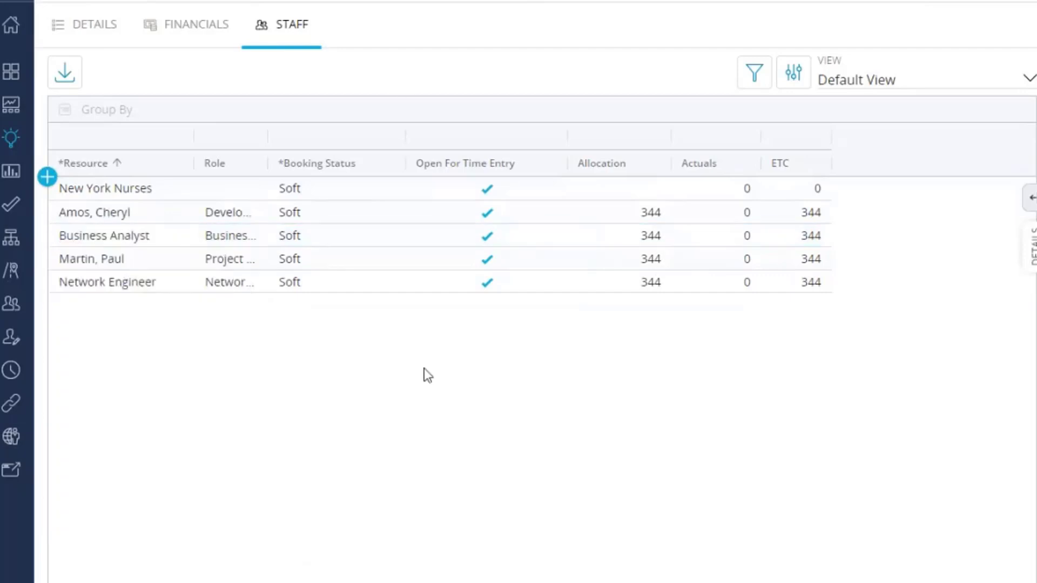
Review the columns available for the staff grid and the list of its saved views.
click(1029, 201)
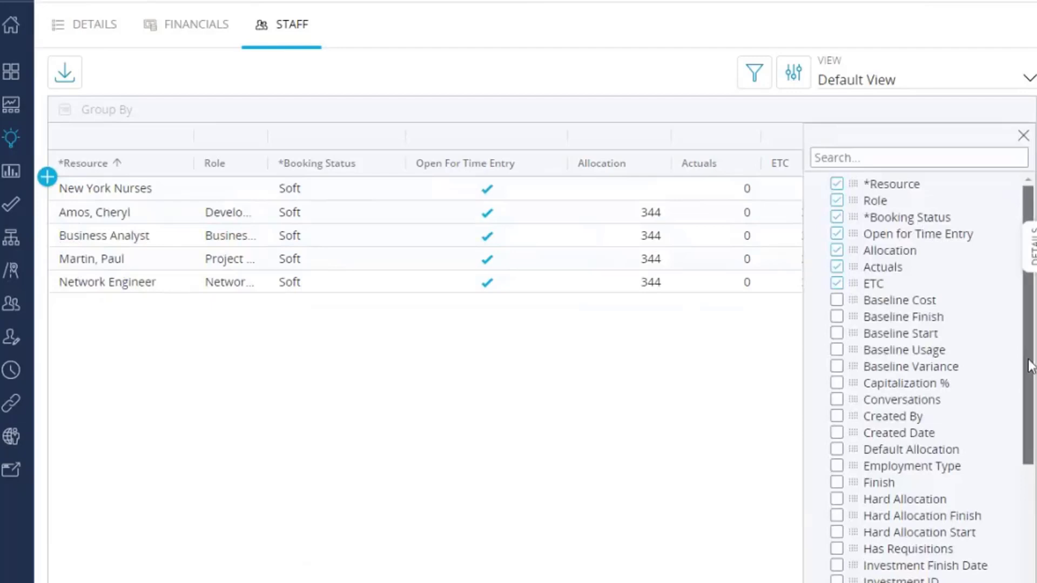
scroll(1012, 492, down, 4)
scroll(1012, 523, down, 2)
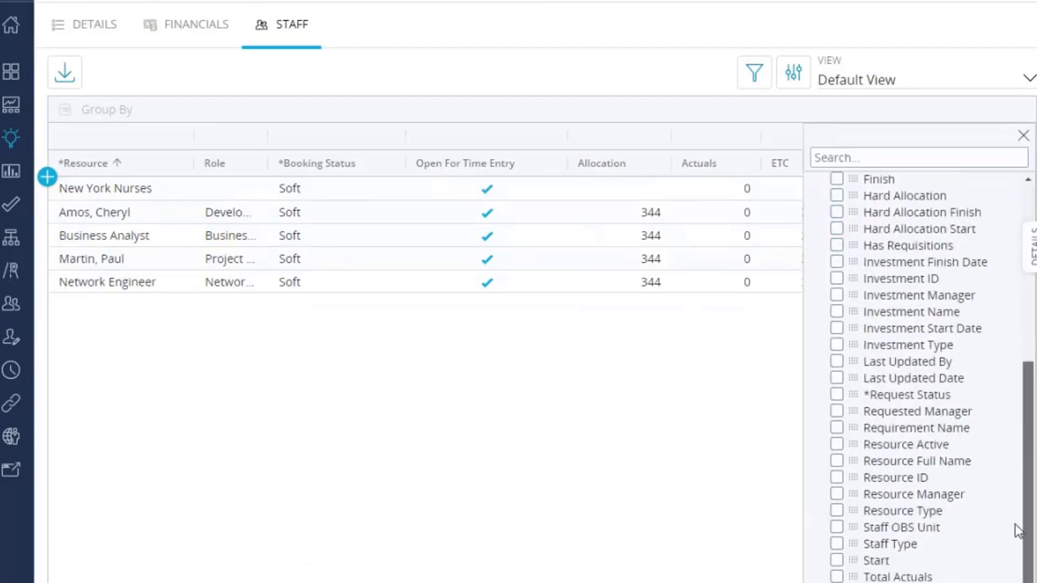
scroll(1016, 524, up, 6)
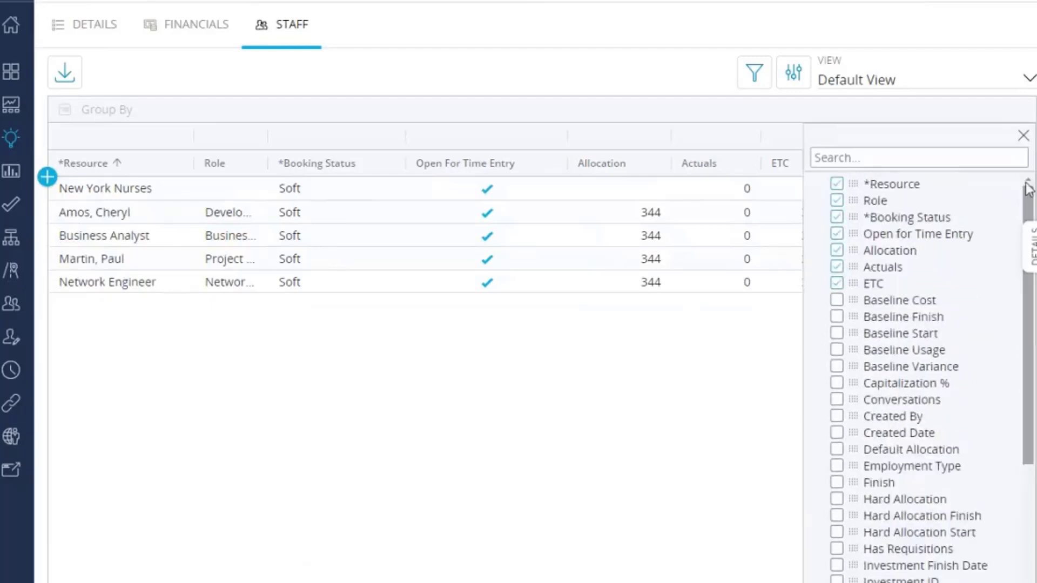
click(1024, 136)
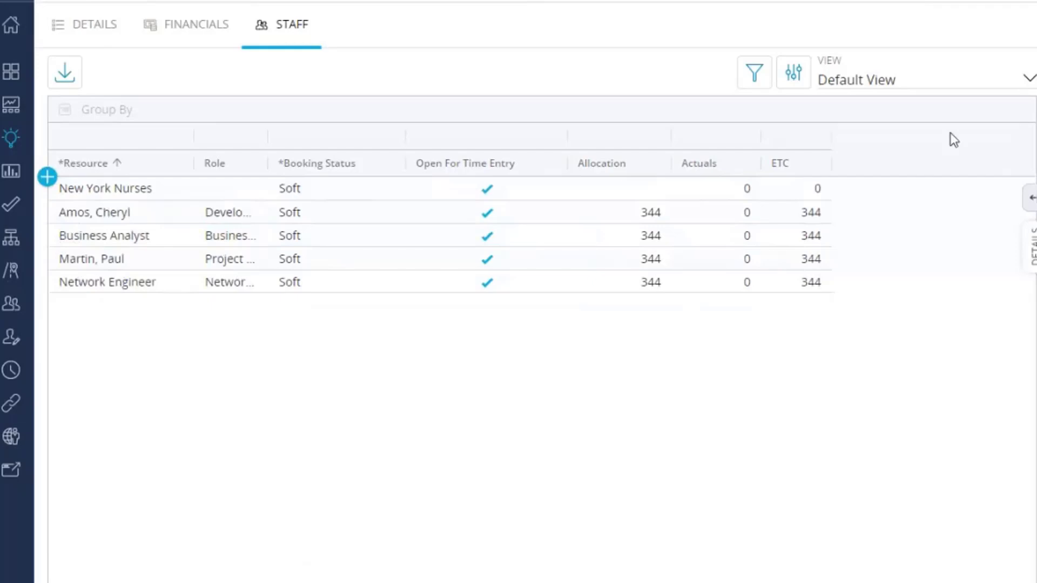
click(1029, 80)
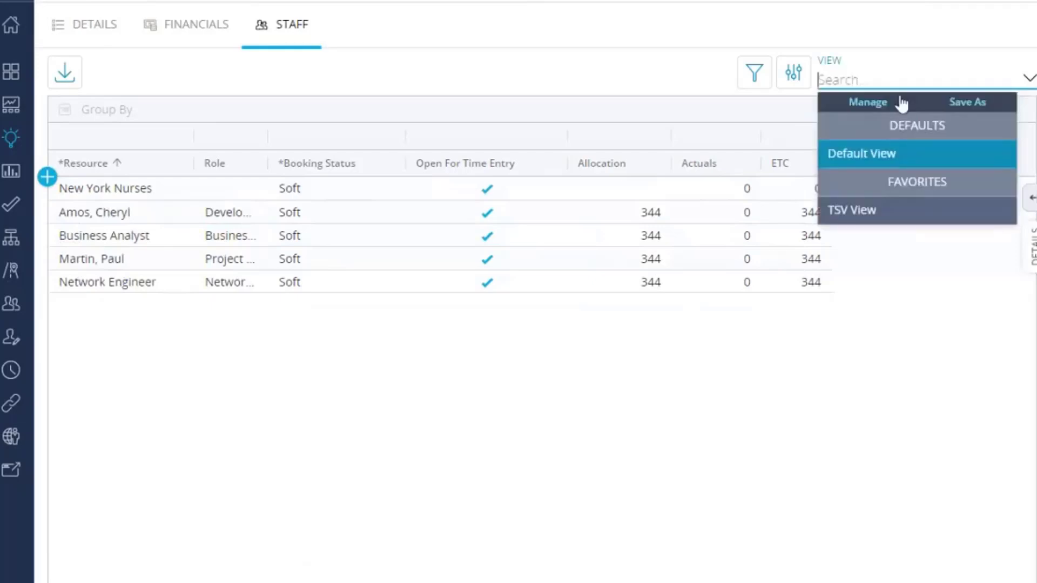
click(1026, 79)
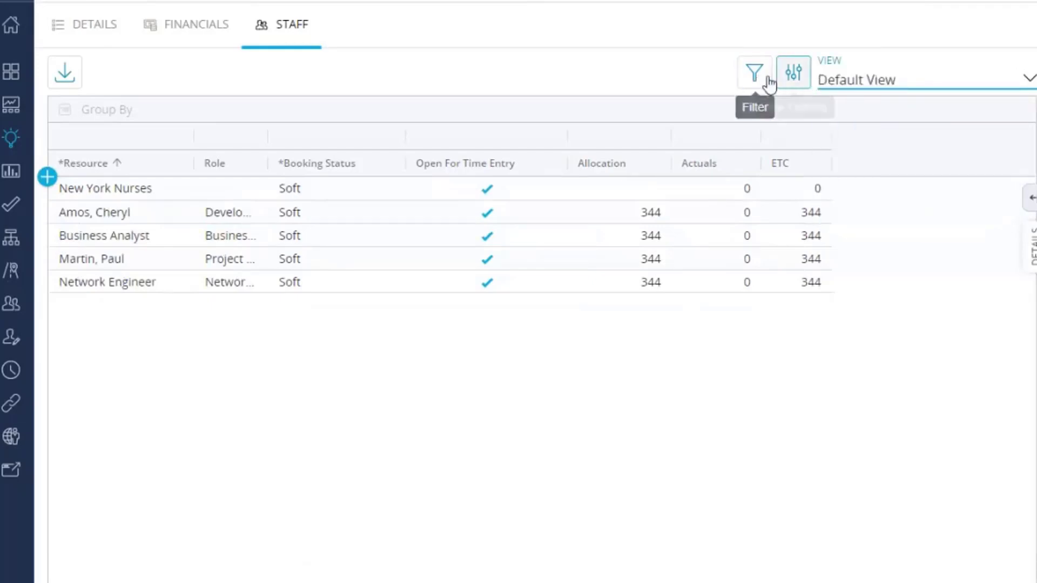
Show Allocations per period in Months in the staff grid, and set the money and number decimal displays to 0.0.
click(793, 72)
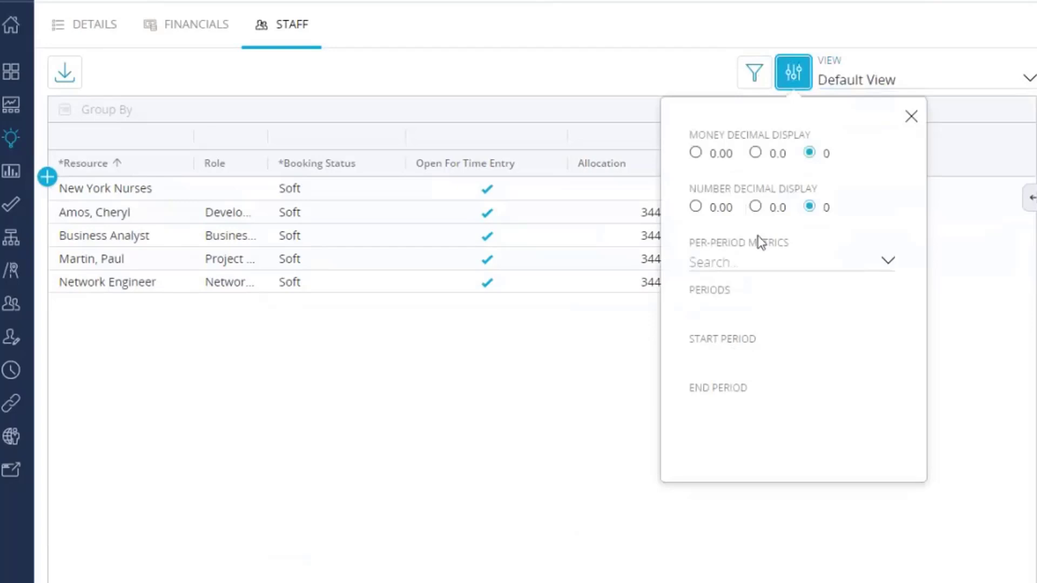
click(887, 261)
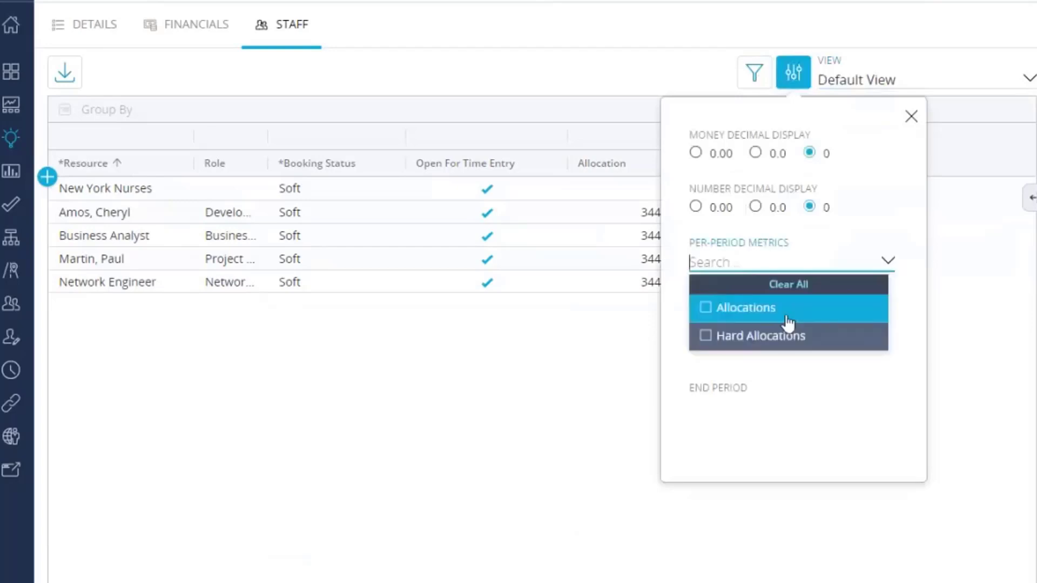
click(703, 316)
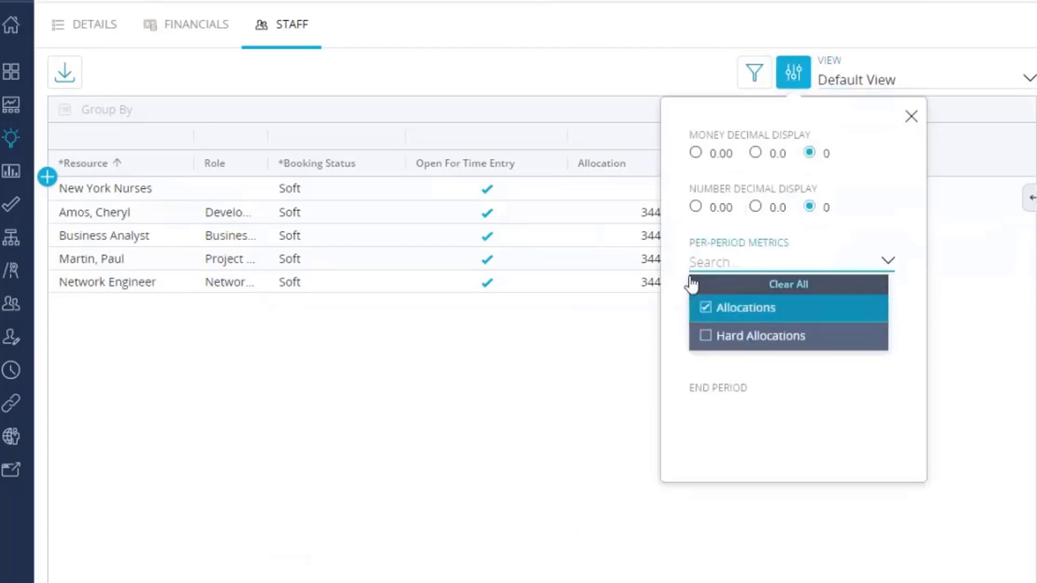
click(674, 258)
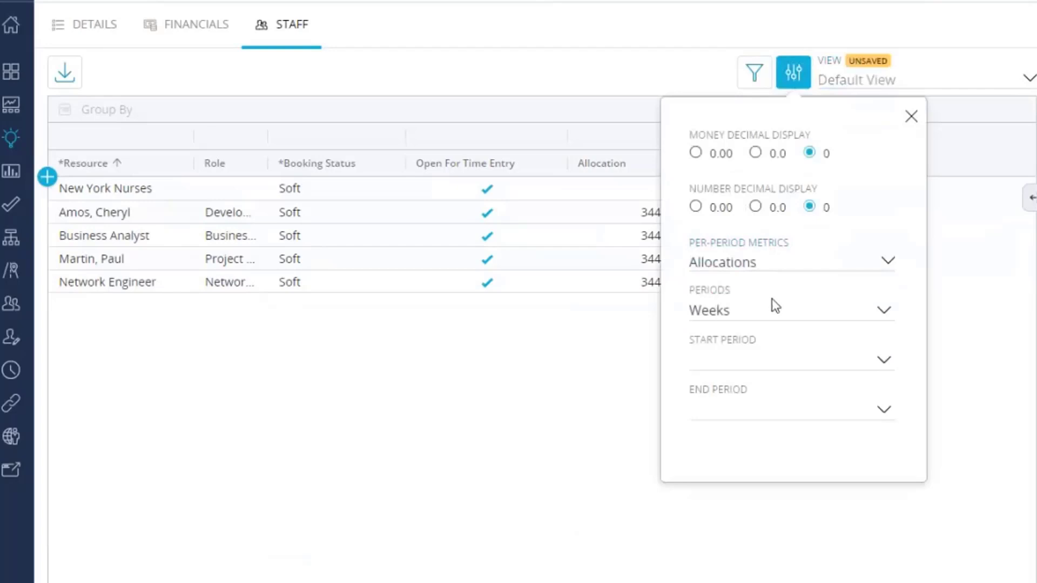
click(886, 312)
click(794, 364)
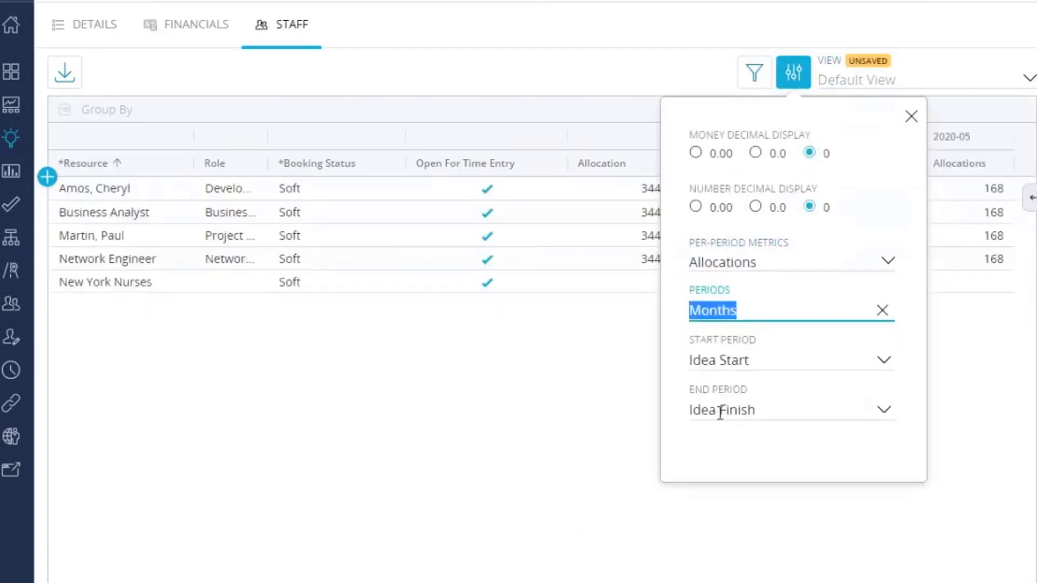
click(758, 167)
click(756, 207)
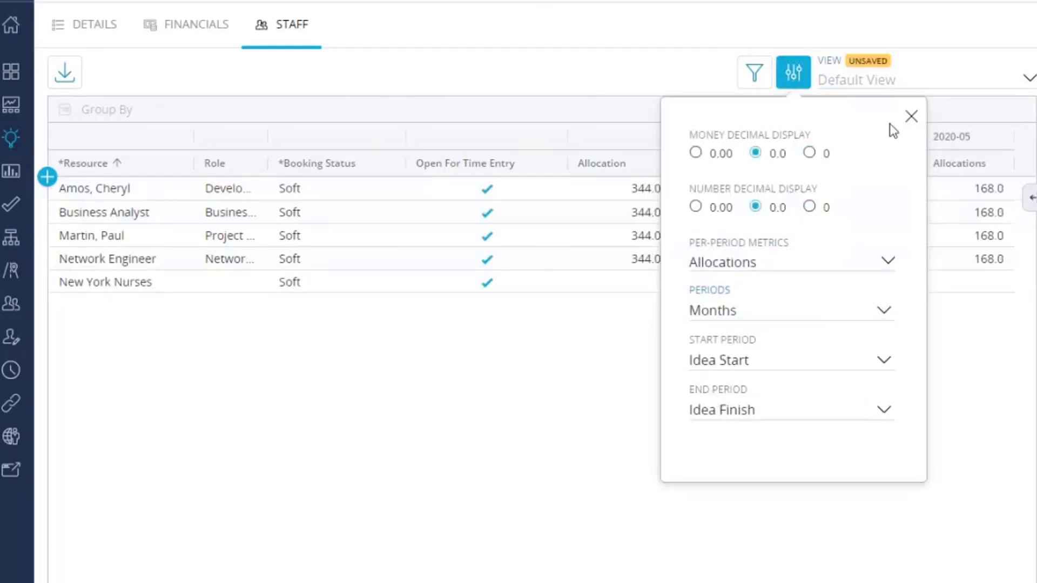
Close the staff grid's view options and add a cost plan named "New plan" in the idea's financials.
click(912, 116)
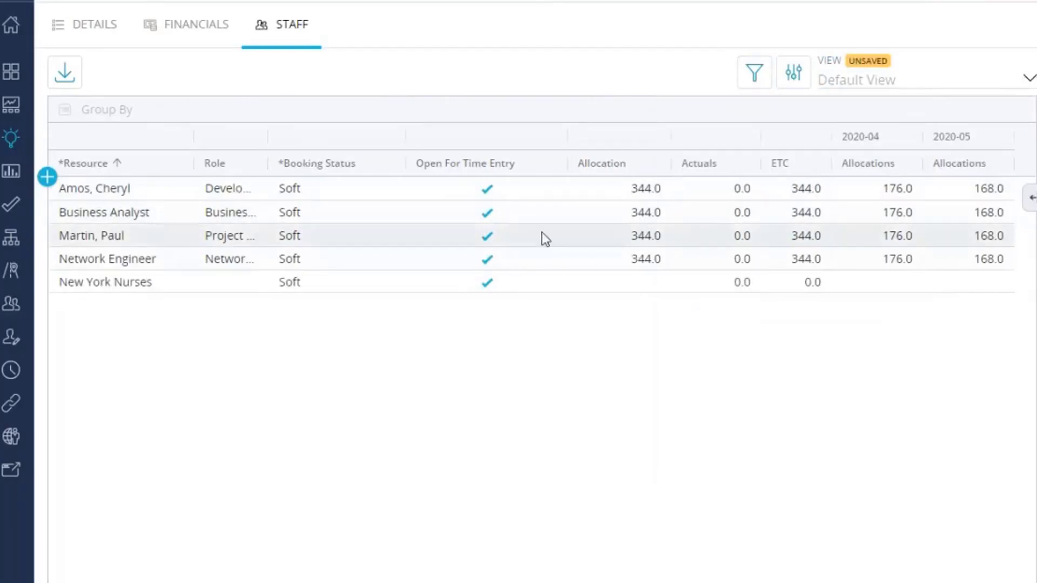
click(178, 27)
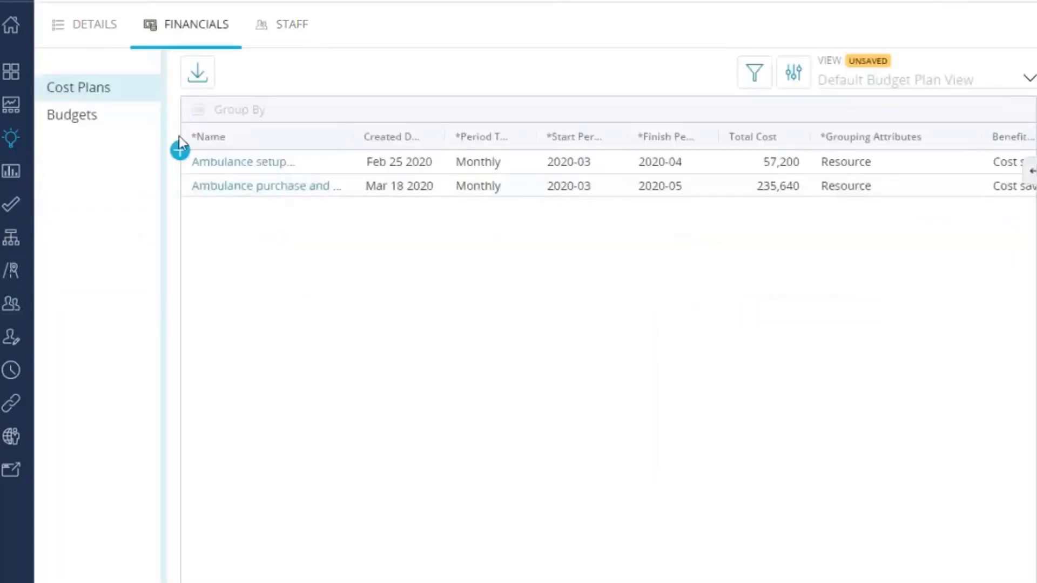
click(180, 151)
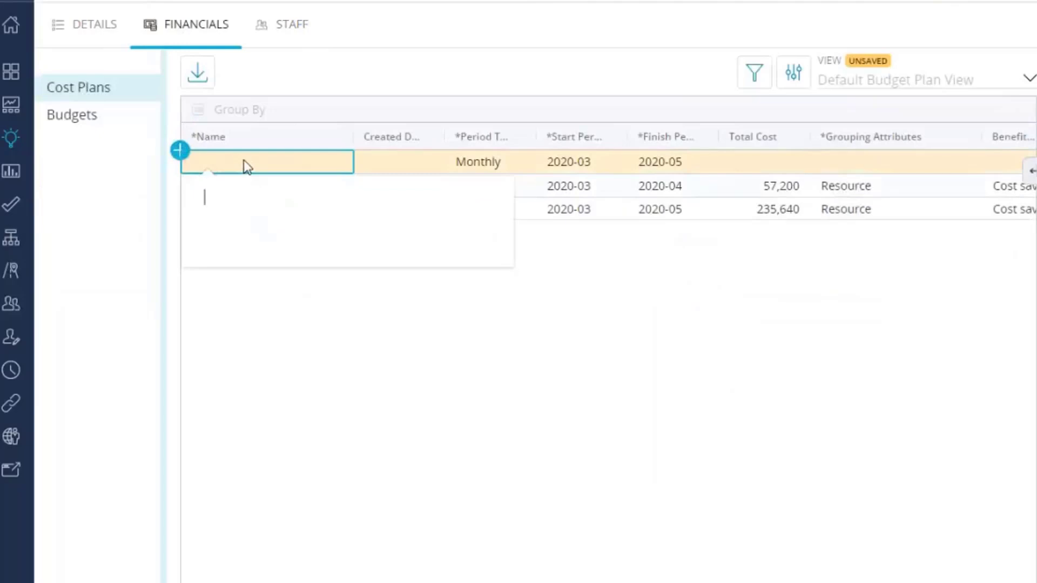
text(New plan)
Set the new cost plan's grouping attribute to Resource and its ID to CP-003, and save the row.
click(874, 157)
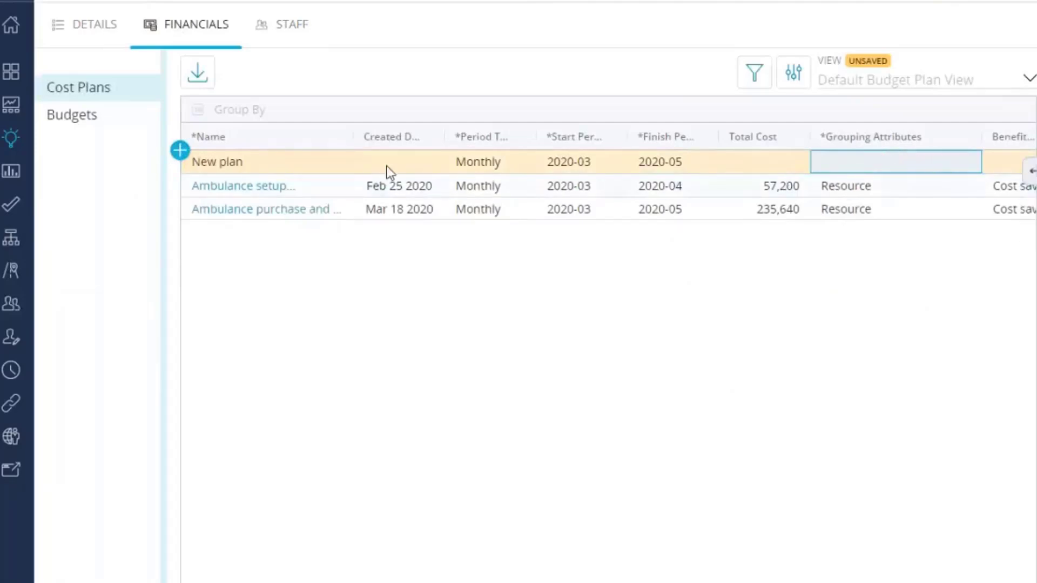
click(402, 164)
click(1000, 164)
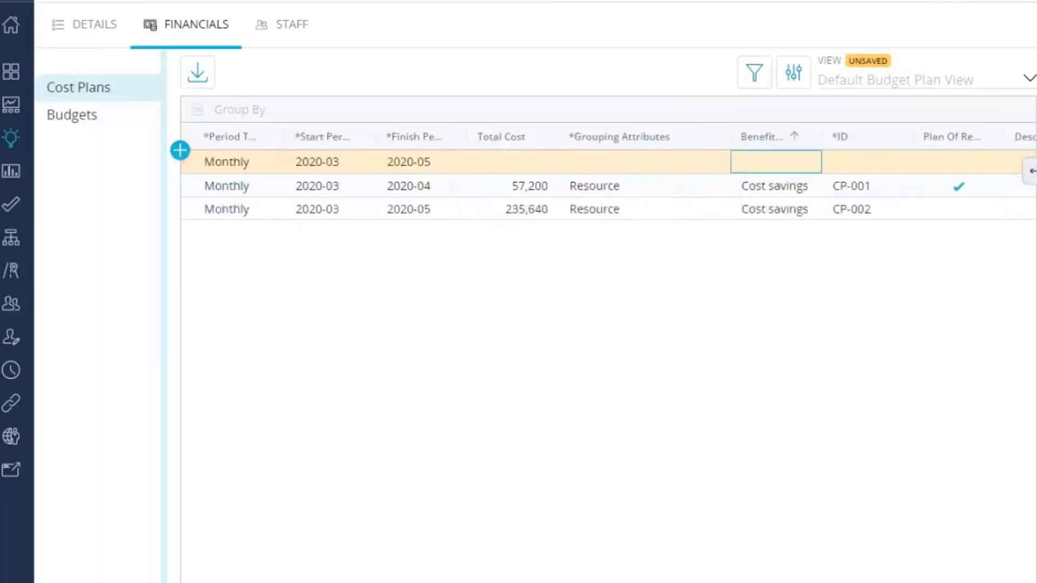
click(650, 157)
click(649, 161)
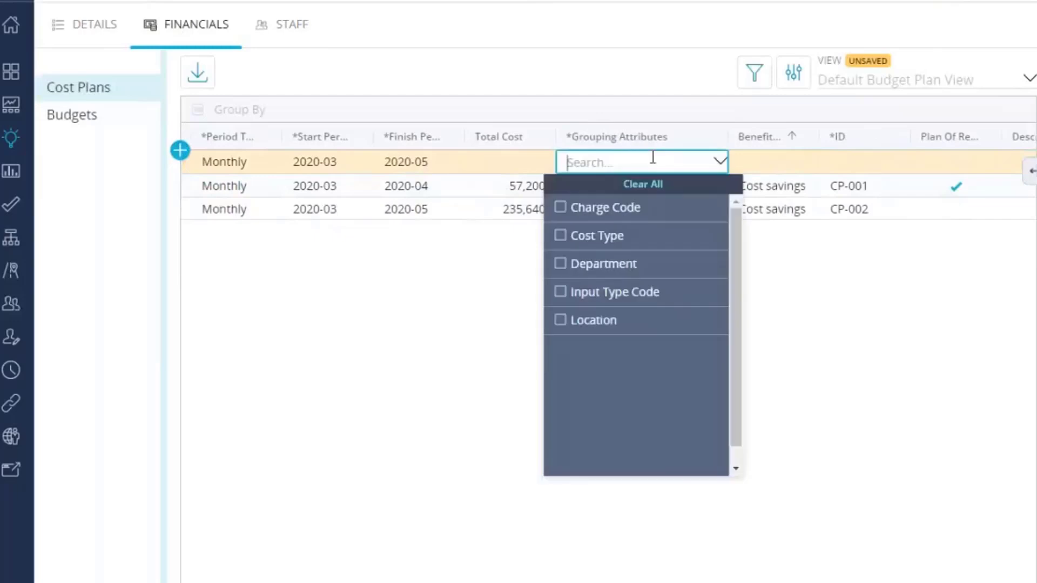
click(560, 351)
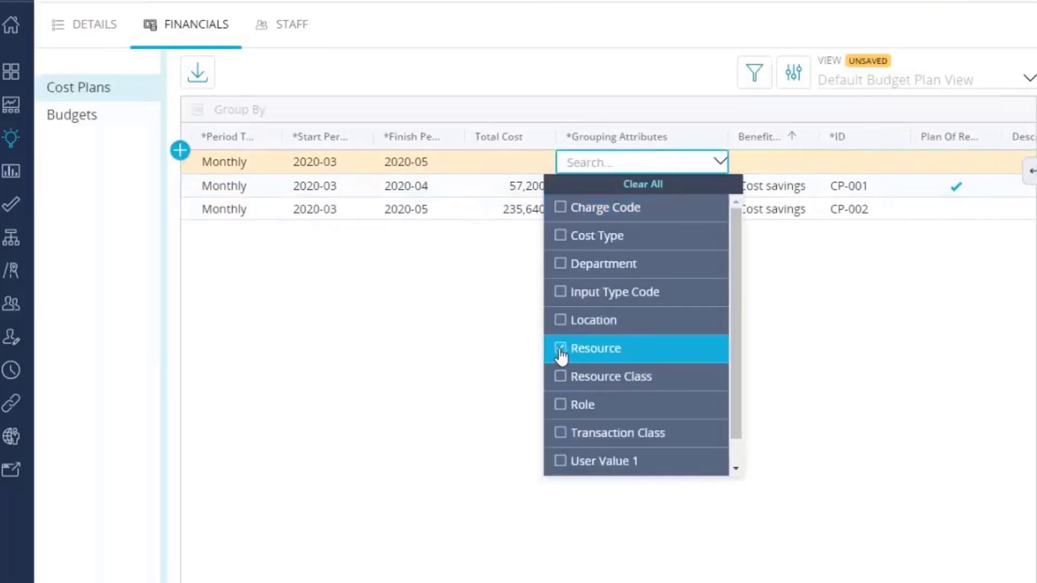
click(851, 163)
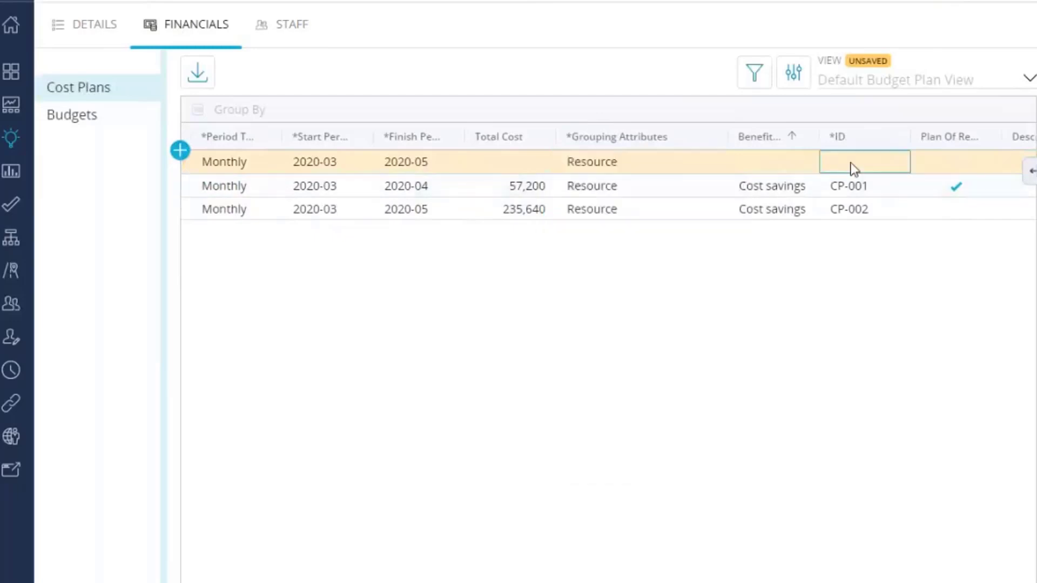
text(CP-003)
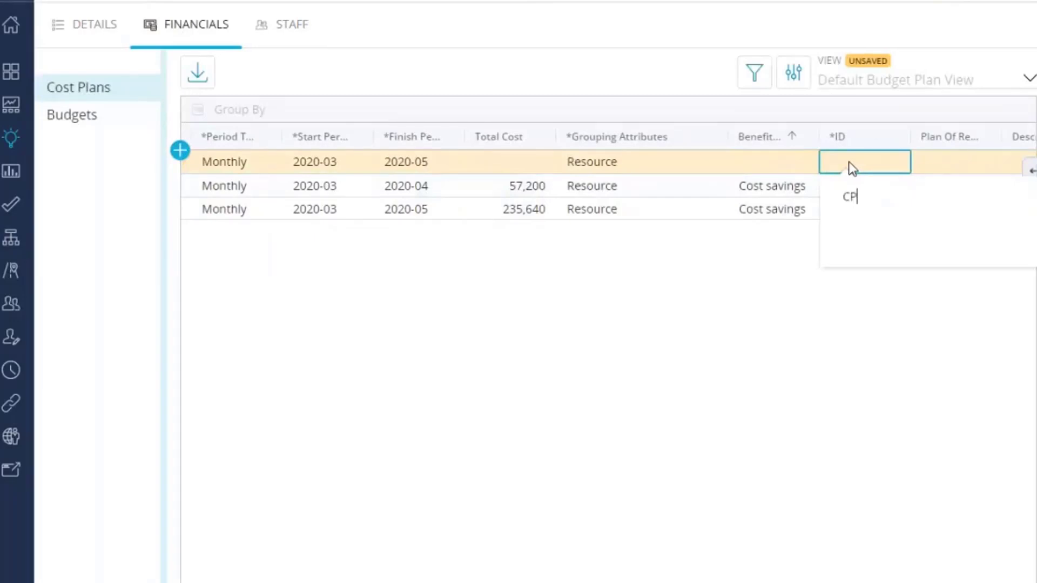
click(778, 308)
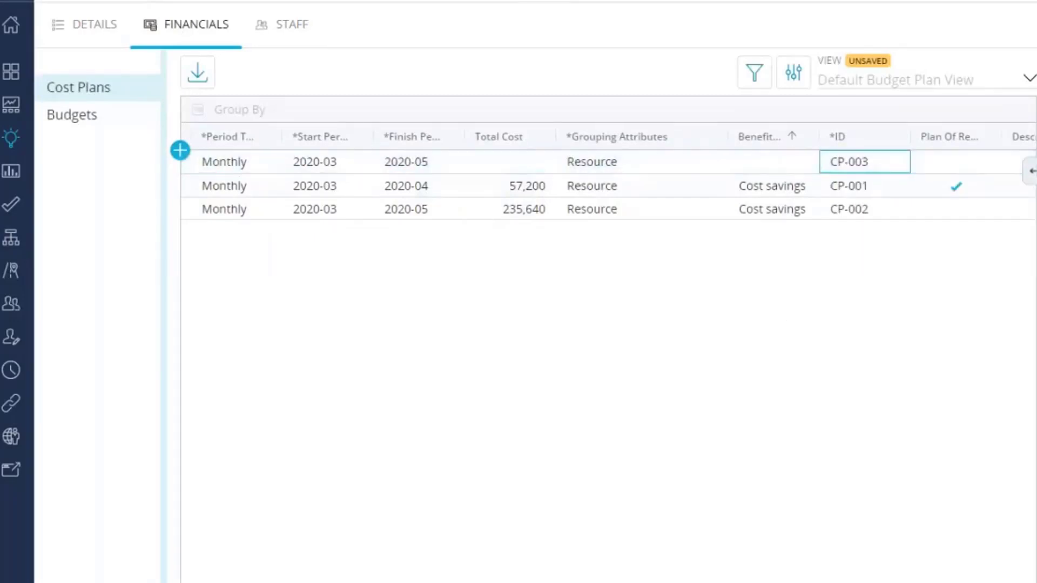
Open the New plan cost plan's details and populate it from the staff allocations.
click(217, 165)
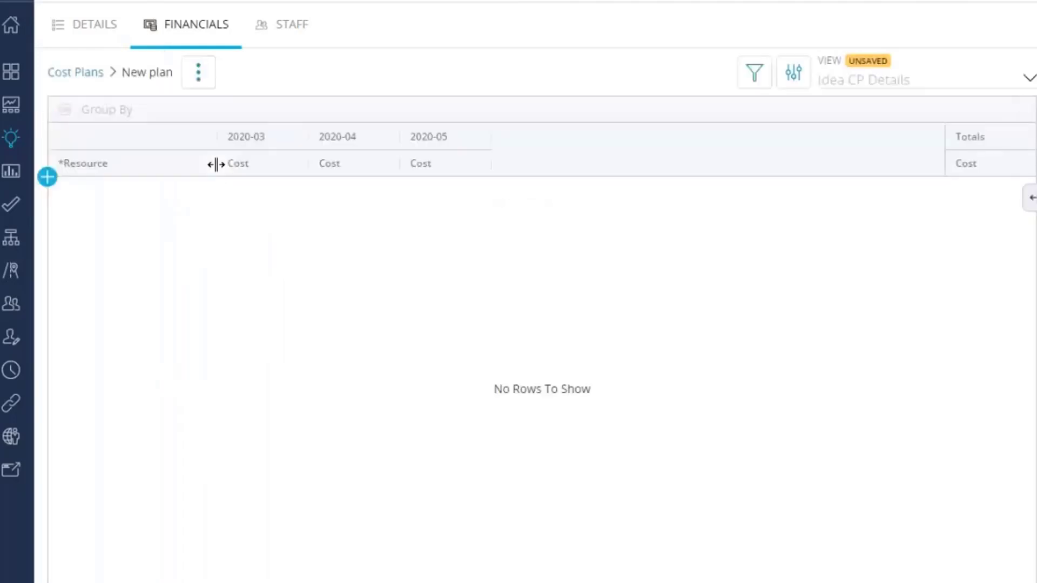
click(200, 83)
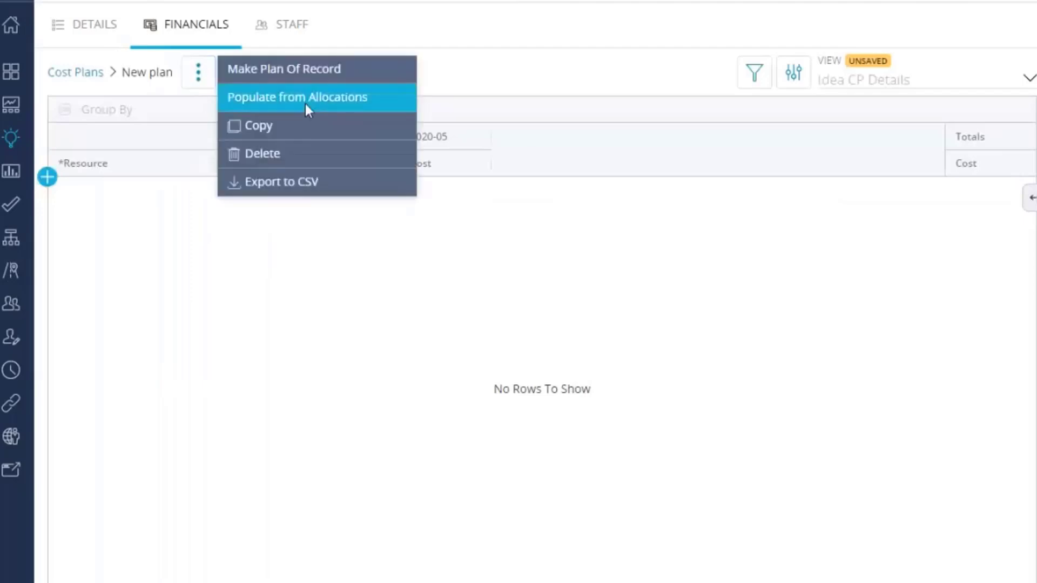
click(361, 98)
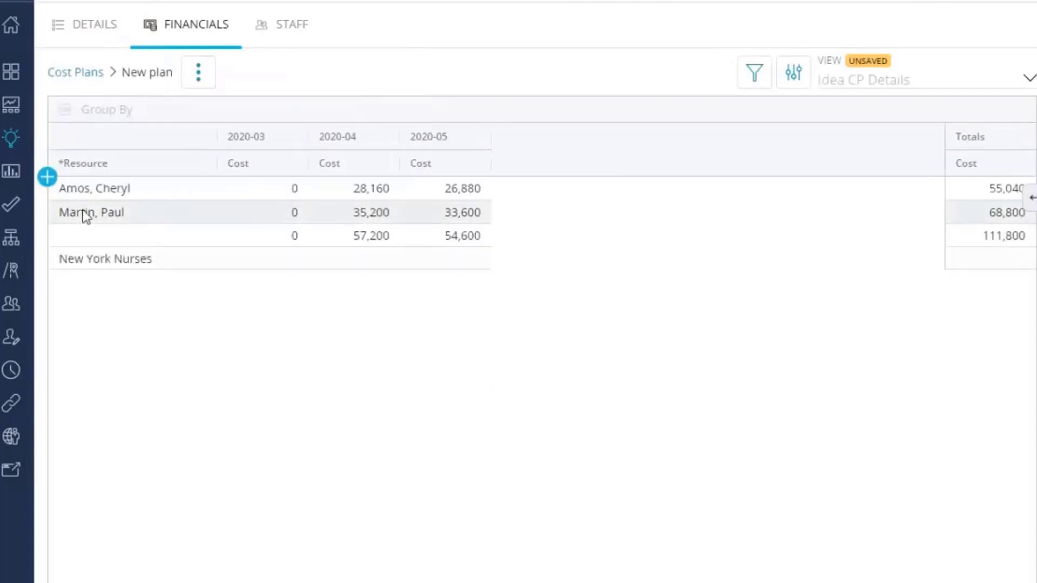